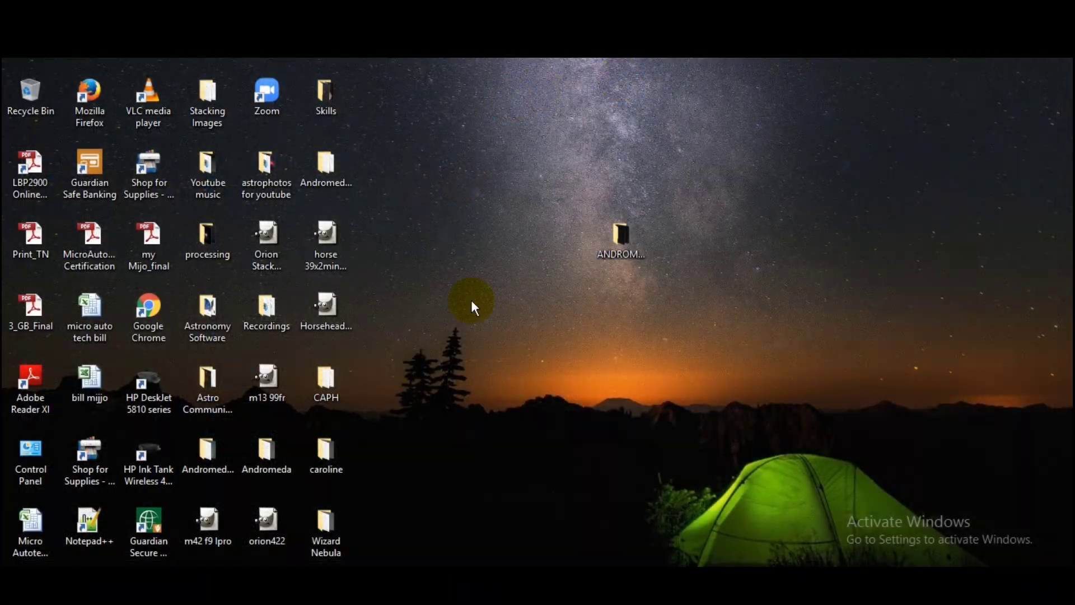
Move the ANDROMEDA folder from the middle of the desktop into line with the other icons and refresh the desktop
drag(638, 244, 426, 106)
right_click(496, 114)
click(550, 167)
right_click(551, 164)
click(589, 210)
right_click(591, 210)
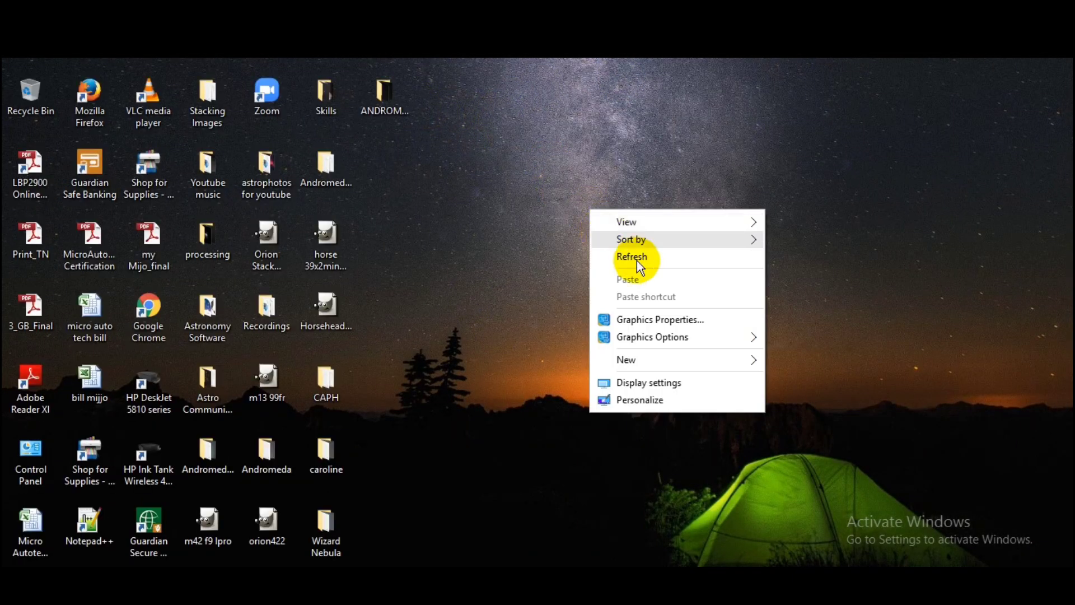
click(619, 257)
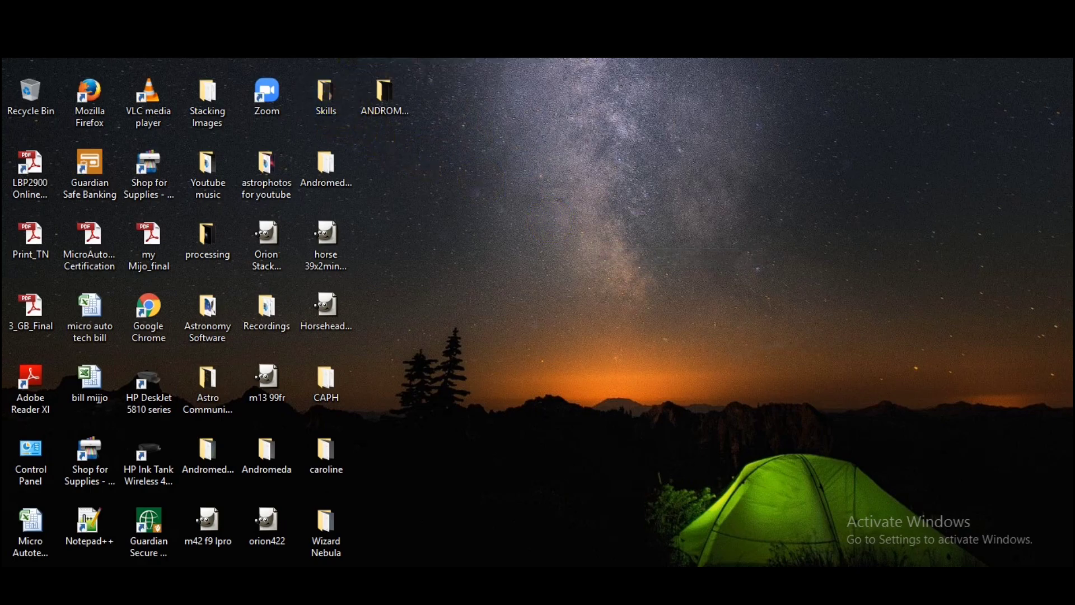
Open the Autosave picture from the Andromeda_ Longer folder
double_click(383, 92)
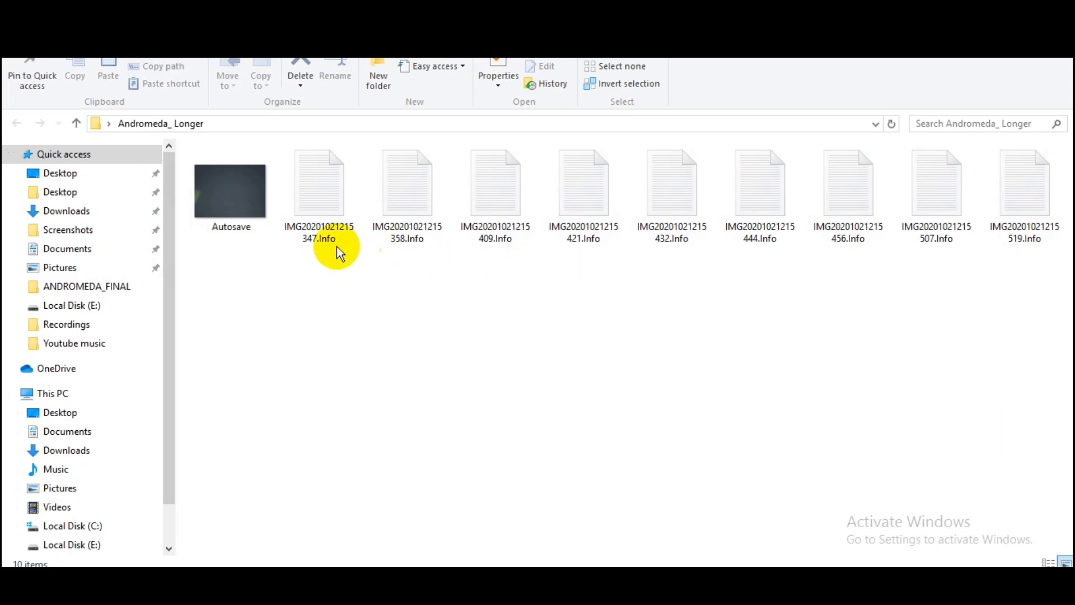
key(alt+F4)
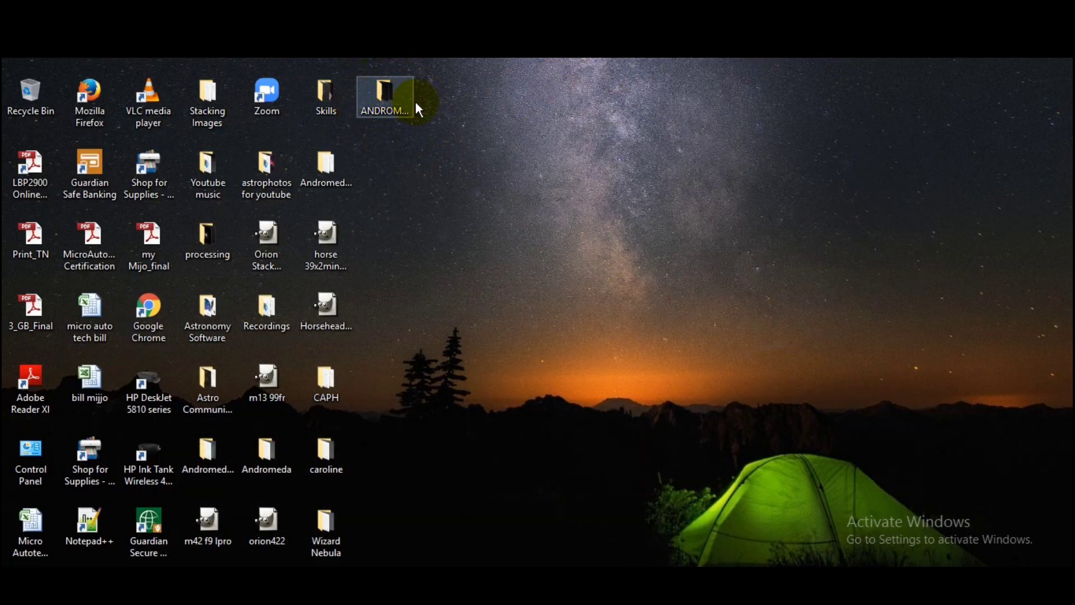
double_click(379, 77)
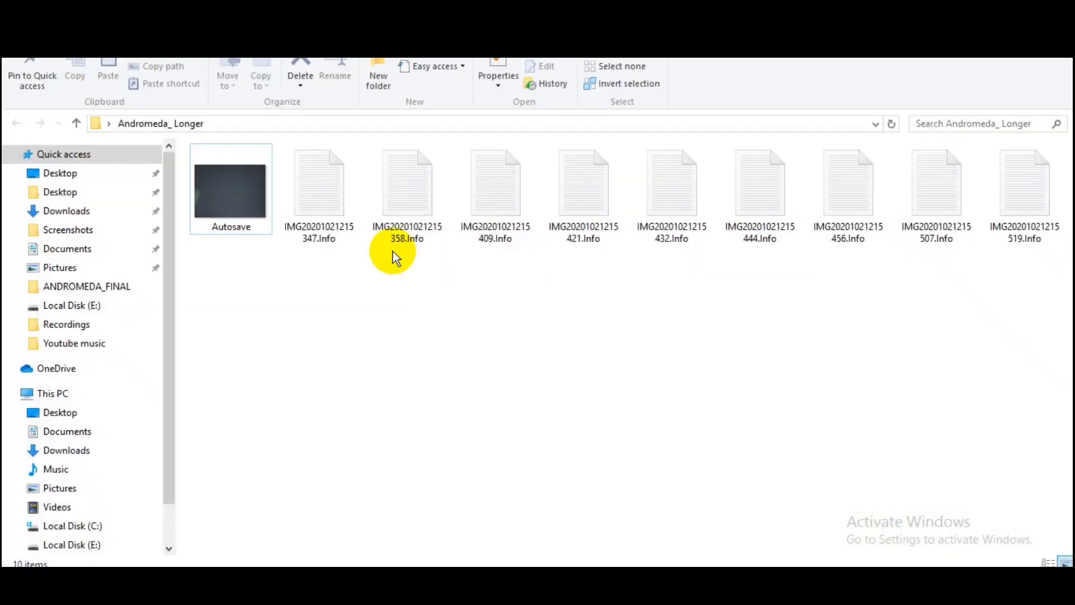
double_click(221, 200)
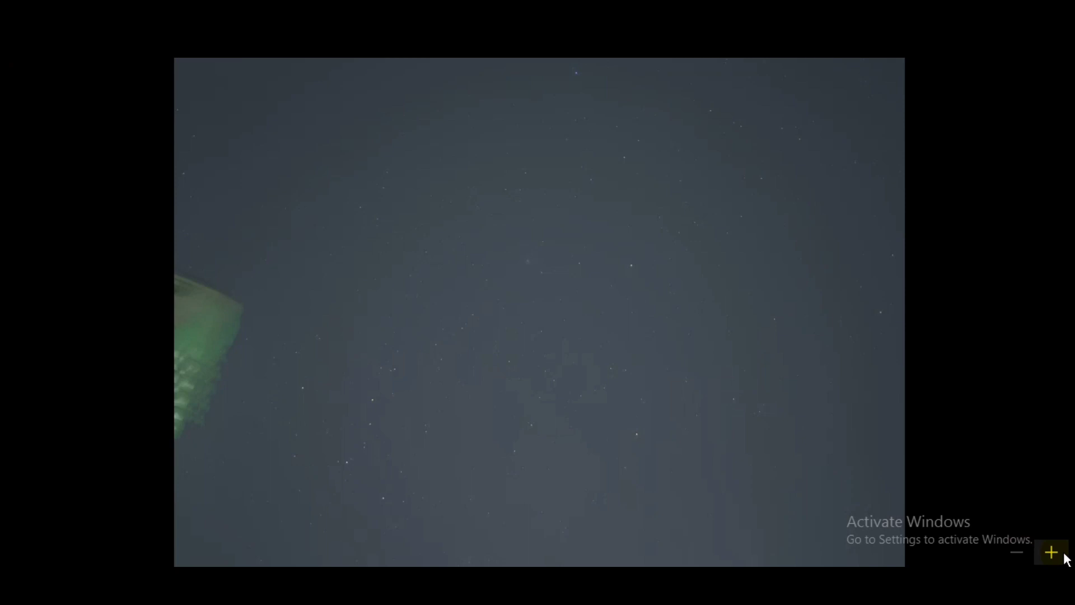
Examine the faint galaxy near the centre of the Autosave picture up close, then leave the picture
click(602, 279)
click(1051, 553)
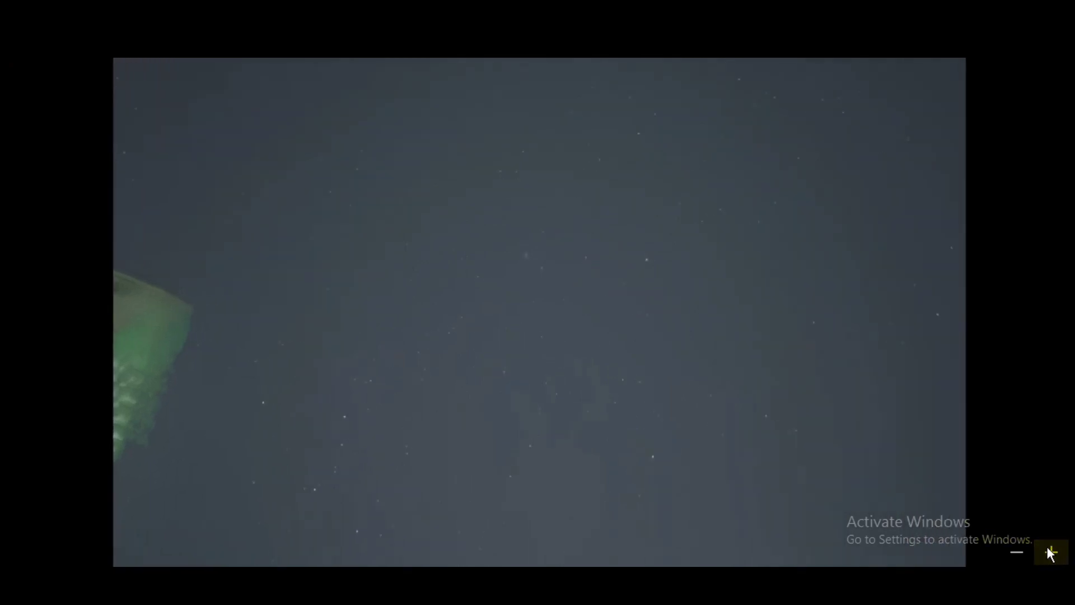
drag(639, 262, 661, 374)
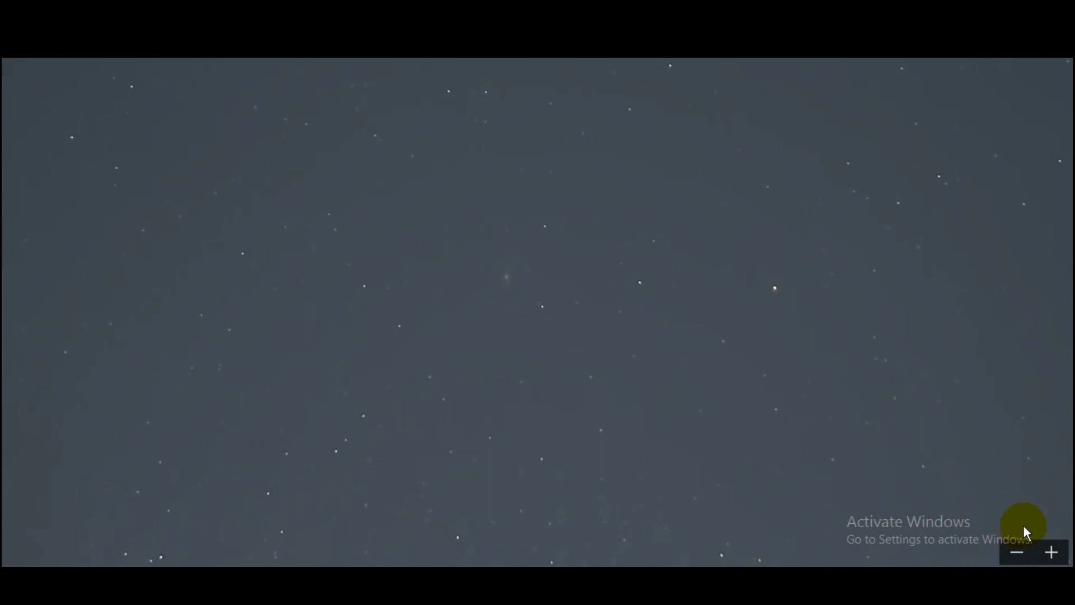
click(1051, 554)
click(1057, 553)
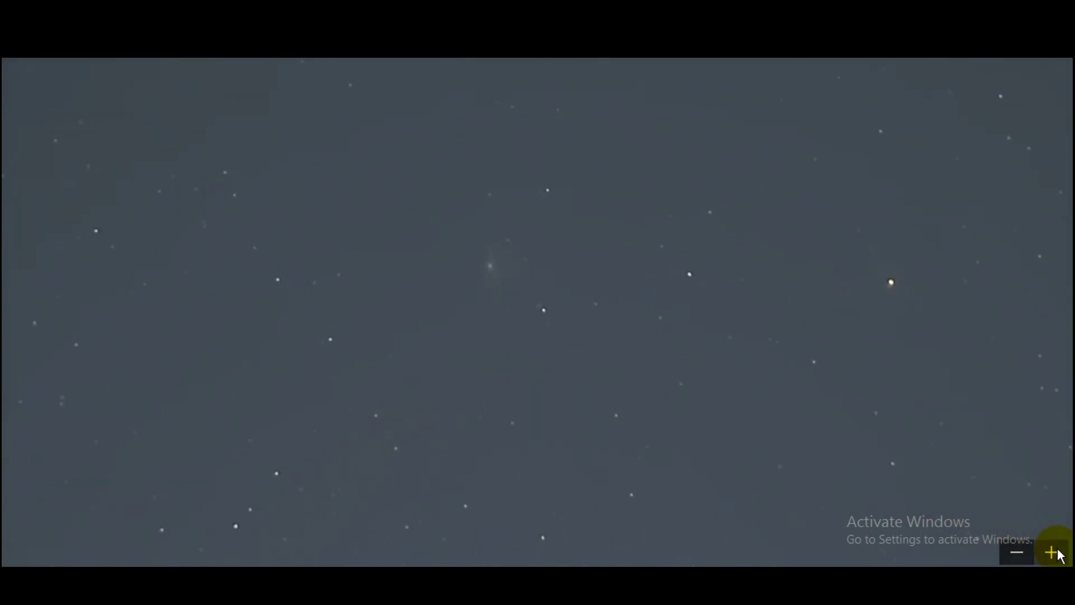
drag(625, 339, 468, 294)
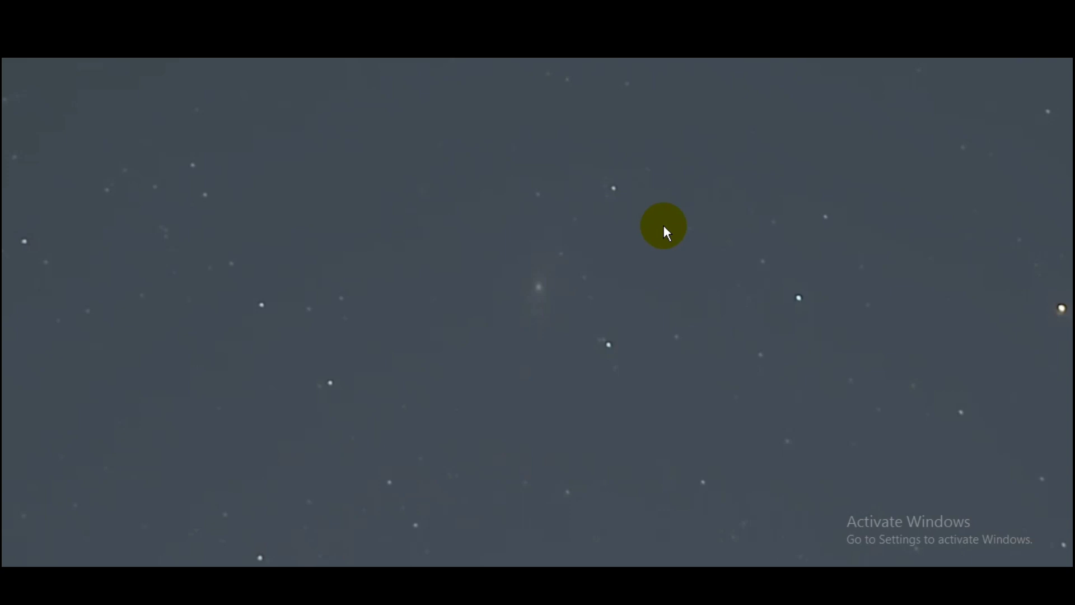
mouse_move(529, 256)
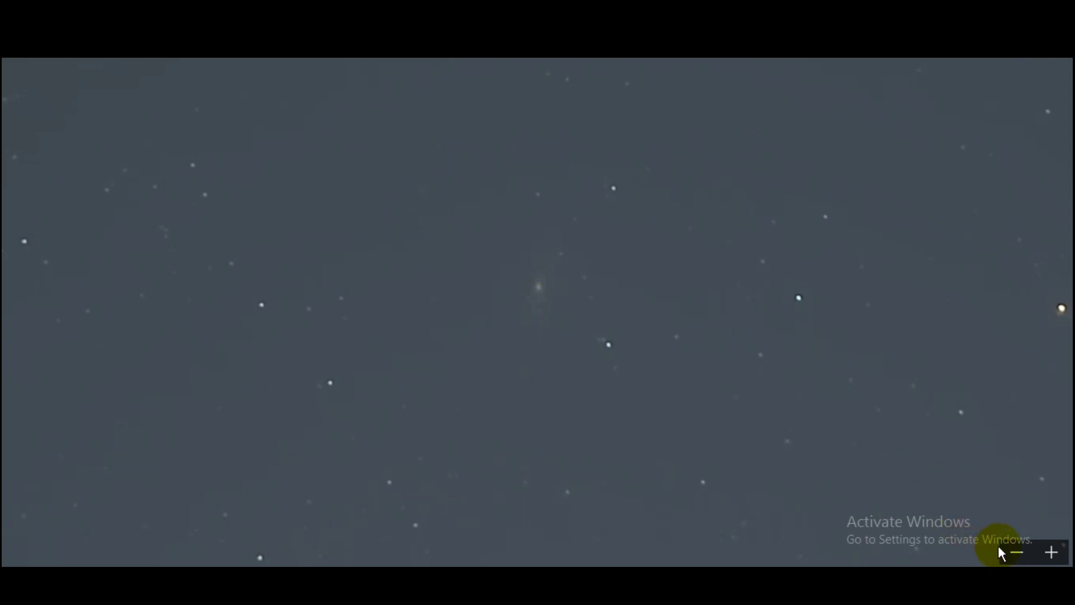
click(1026, 550)
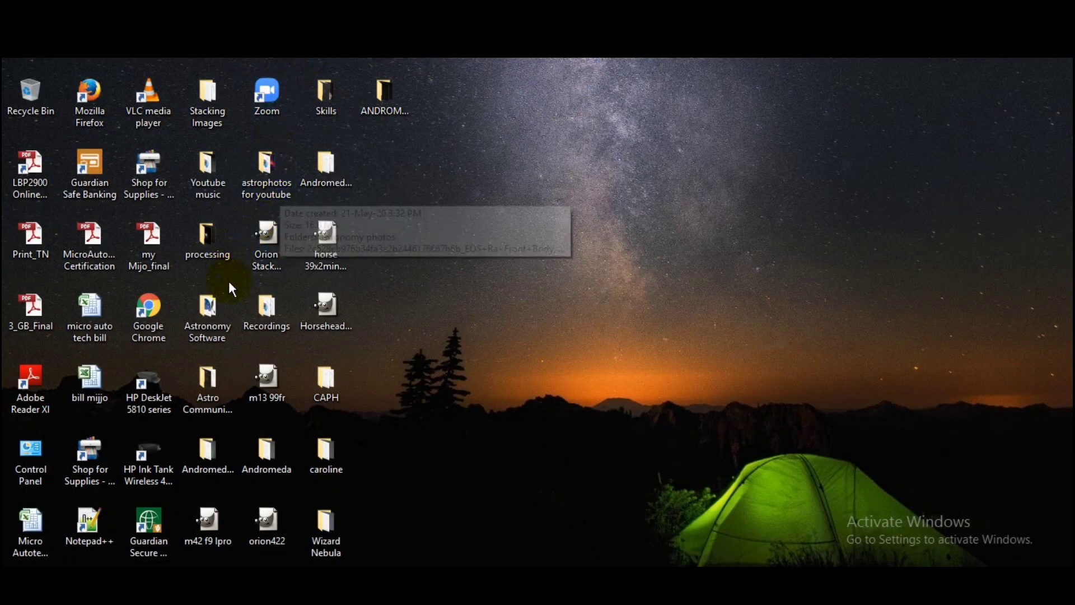
Launch DeepSkyStacker (64 bit) from the Astronomy Software folder on the desktop, refreshing the desktop while it loads
double_click(215, 328)
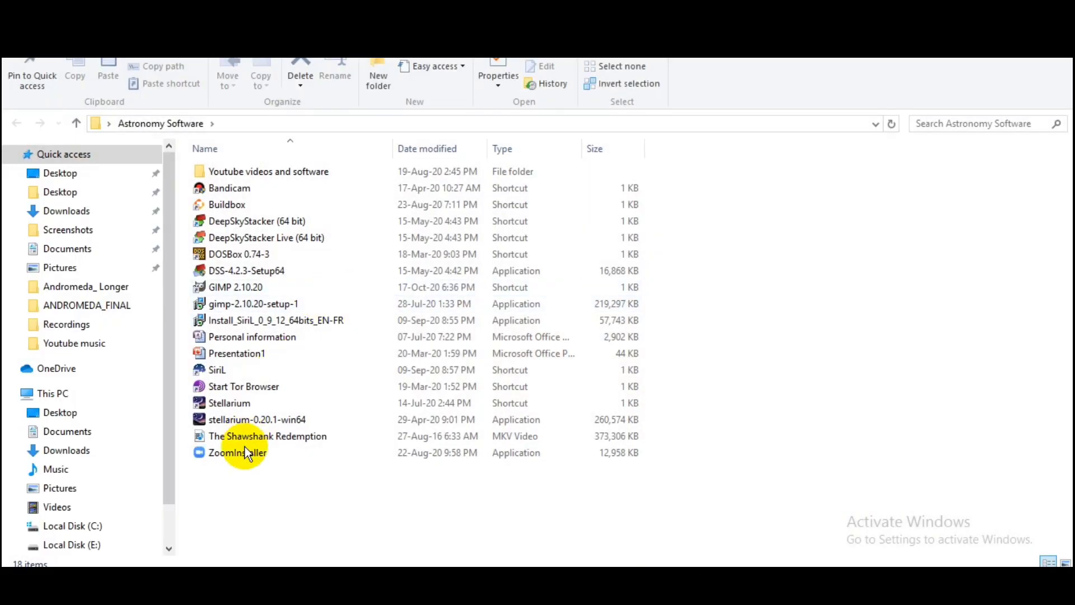
double_click(248, 223)
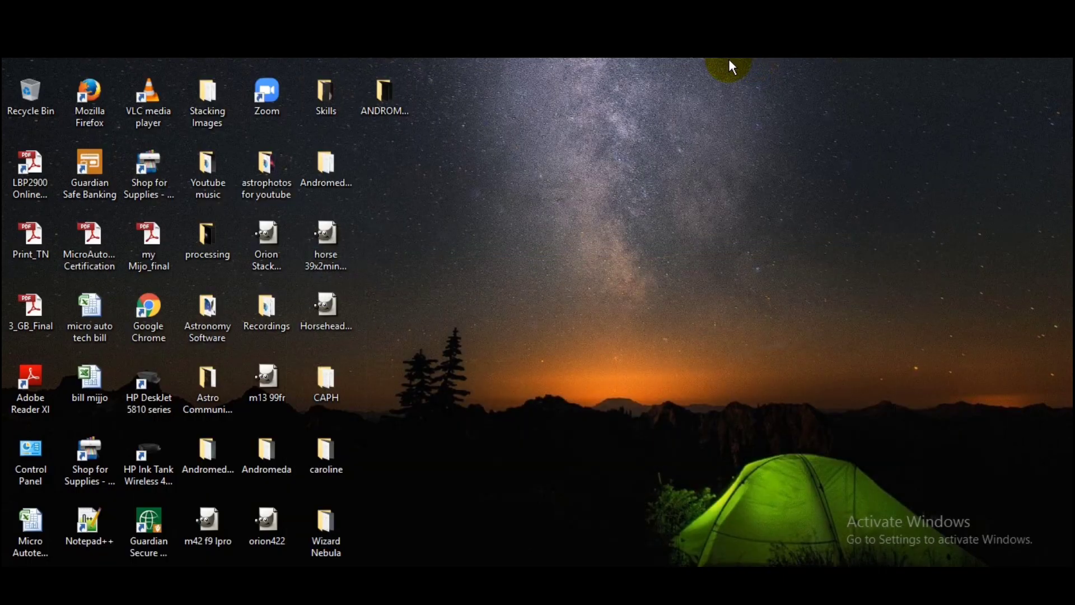
right_click(728, 59)
click(782, 106)
right_click(782, 108)
click(829, 157)
right_click(830, 158)
click(870, 205)
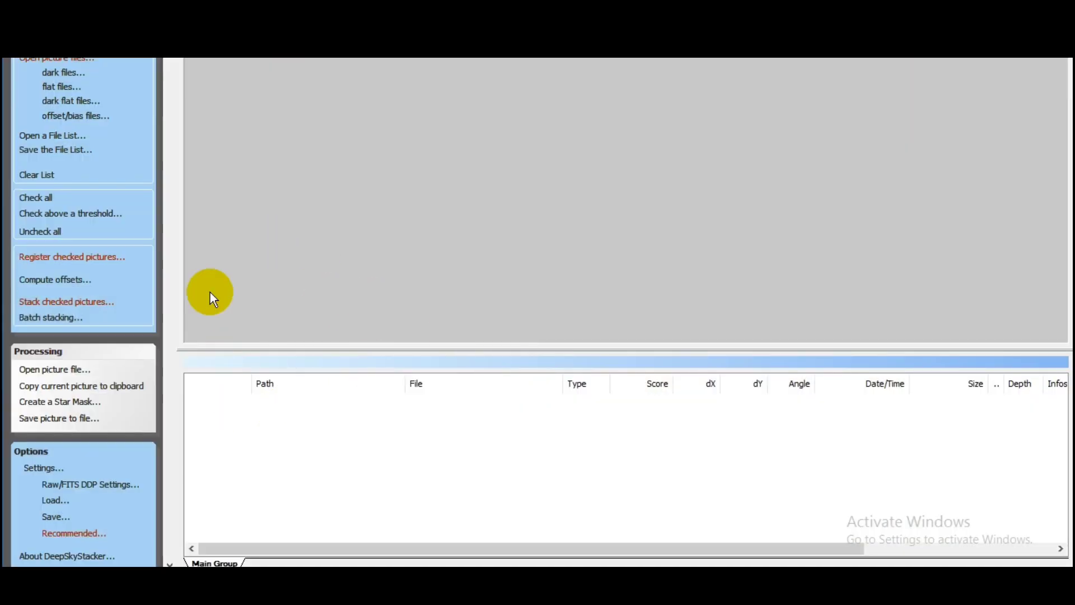
Load all pictures from the desktop folder ANDROMEDA_FINAL as light frames
click(46, 61)
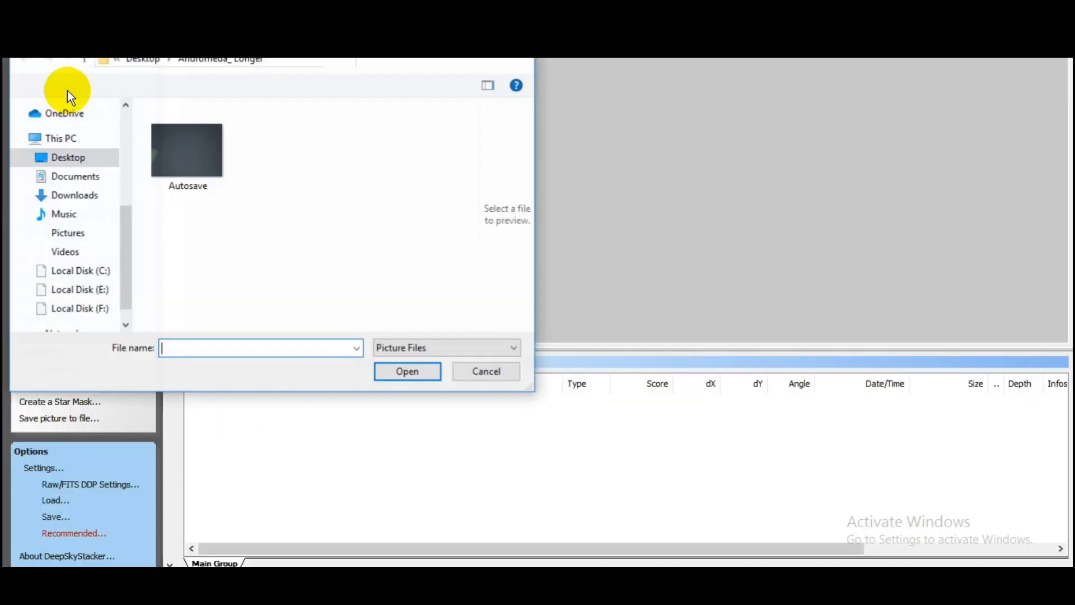
click(74, 158)
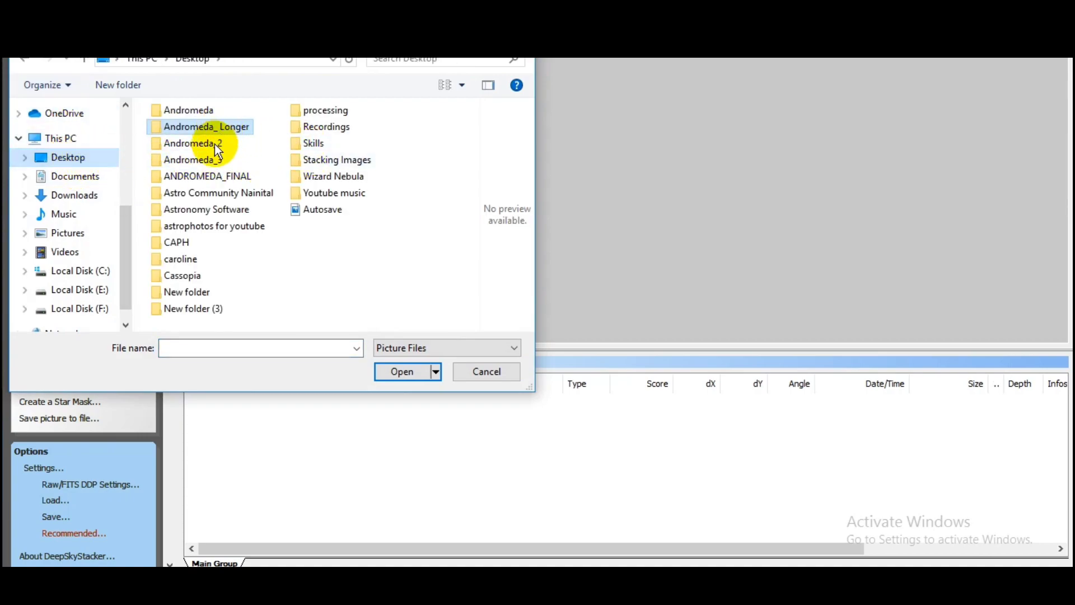
click(210, 169)
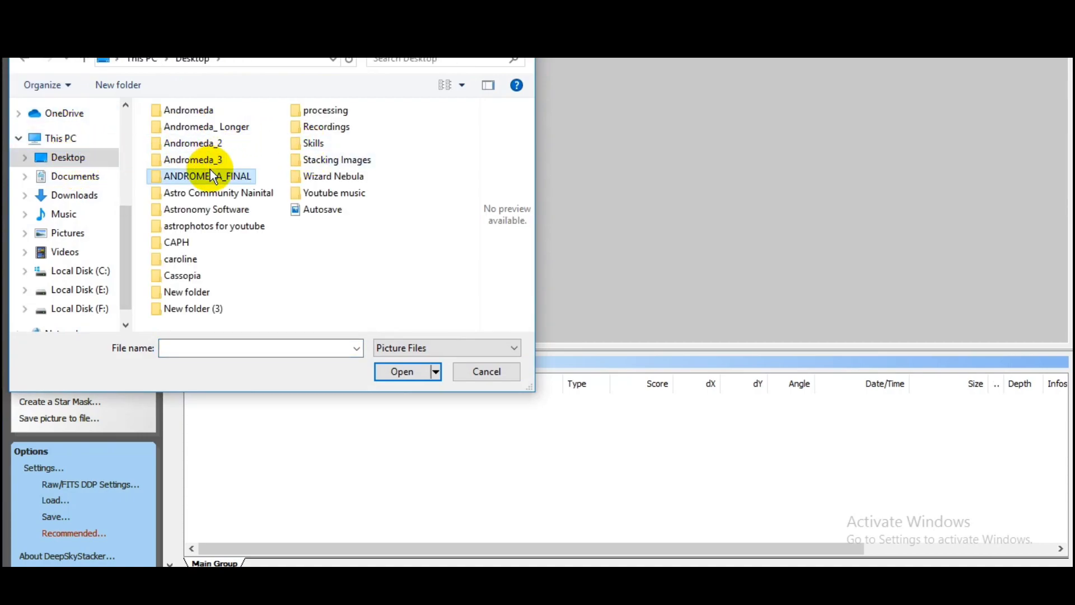
click(401, 371)
click(222, 141)
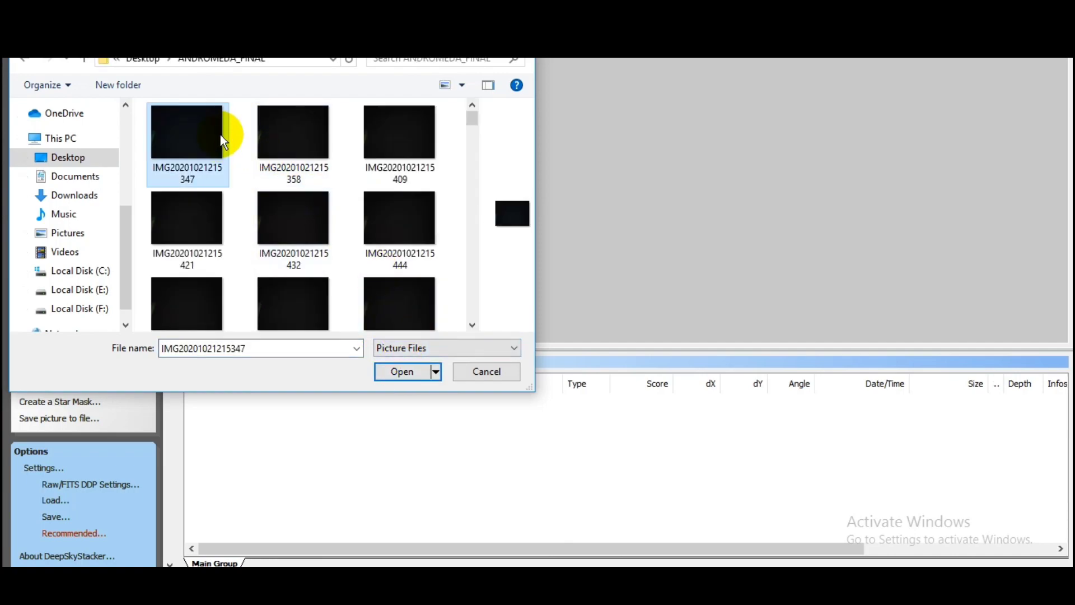
key(ctrl+a)
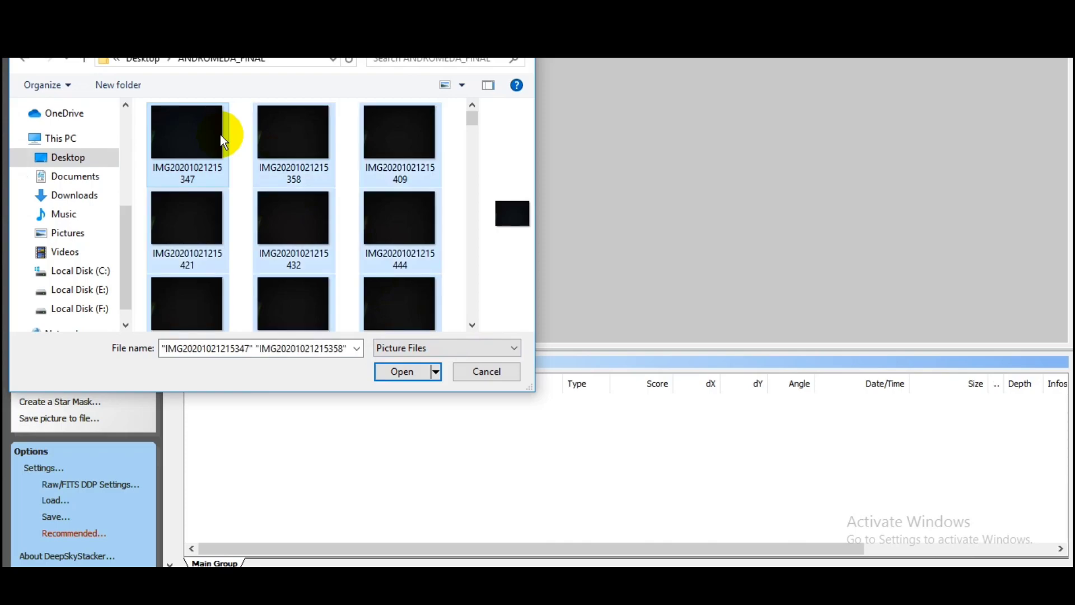
key(Return)
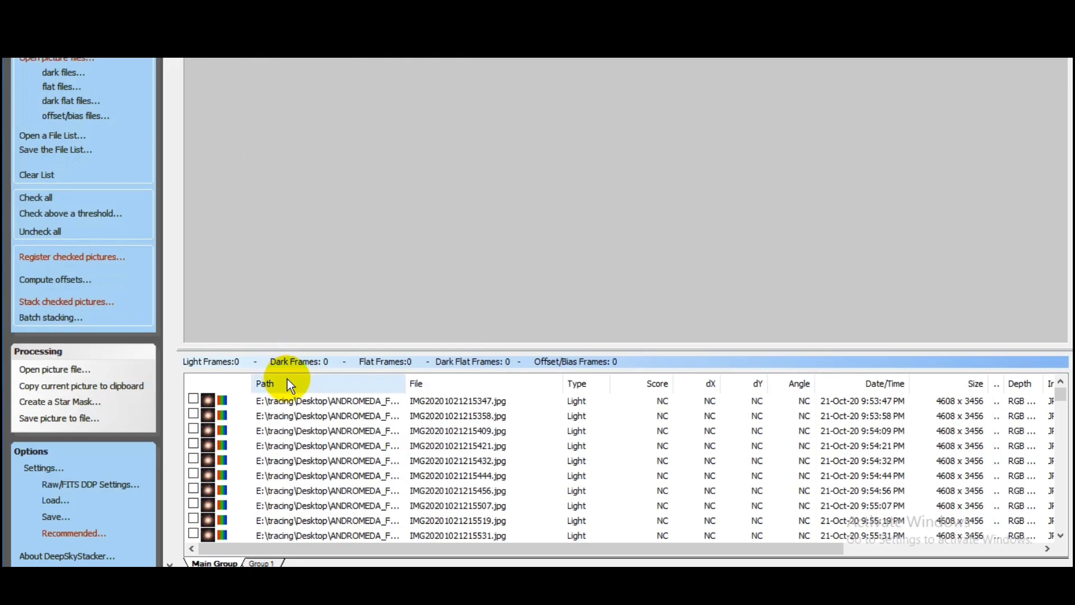
Check all the loaded light frames and preview IMG20201021215347.jpg
scroll(638, 408, down, 5)
scroll(634, 409, down, 20)
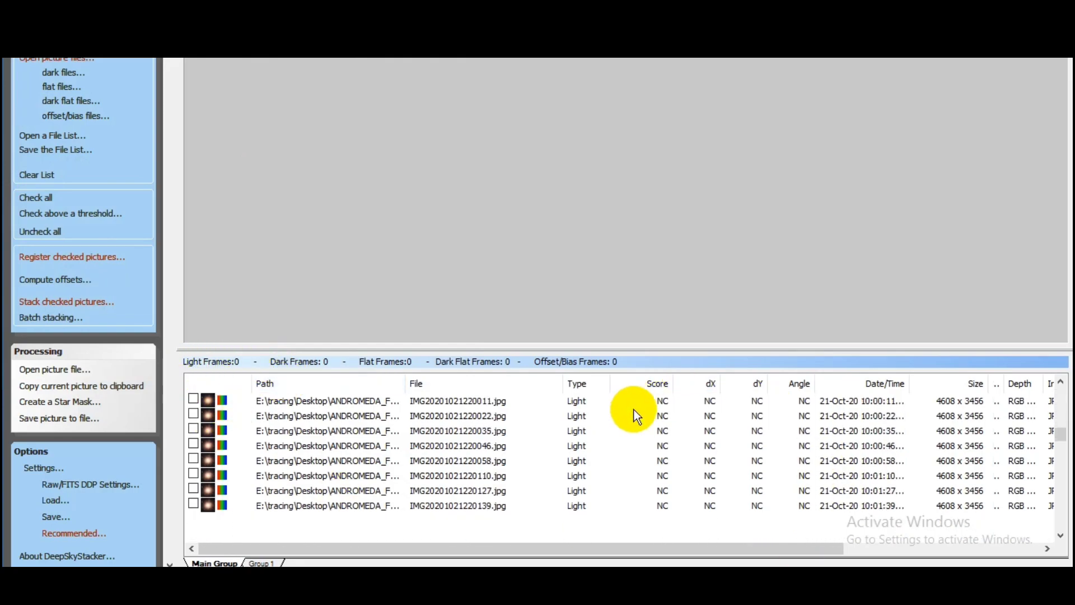
scroll(634, 409, up, 20)
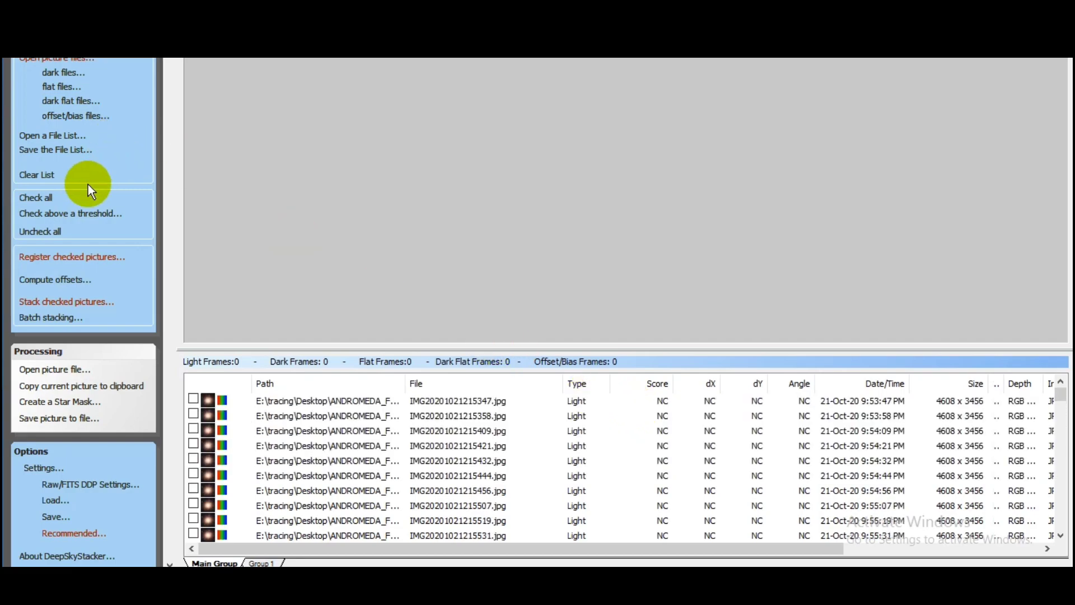
click(47, 200)
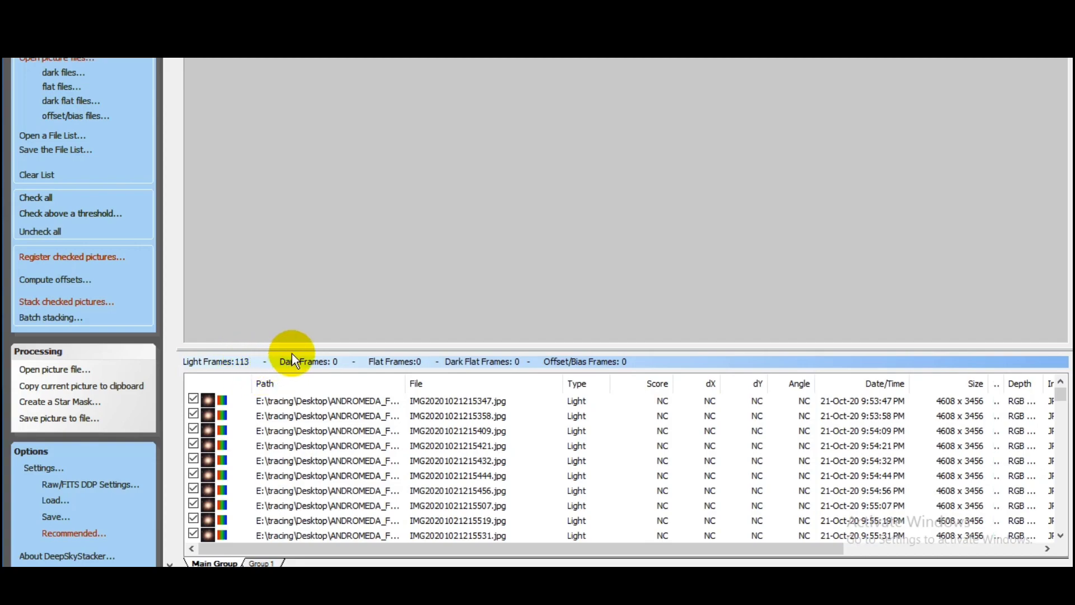
click(468, 403)
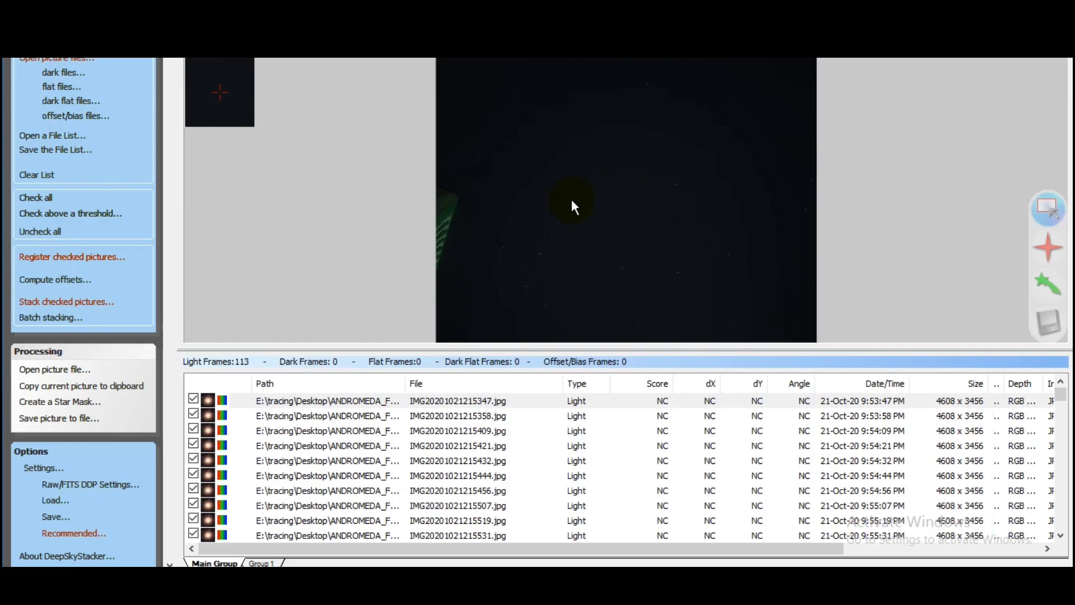
Register the checked pictures with a 3% star detection threshold and the median filter on, computing the number of detected stars first
click(84, 257)
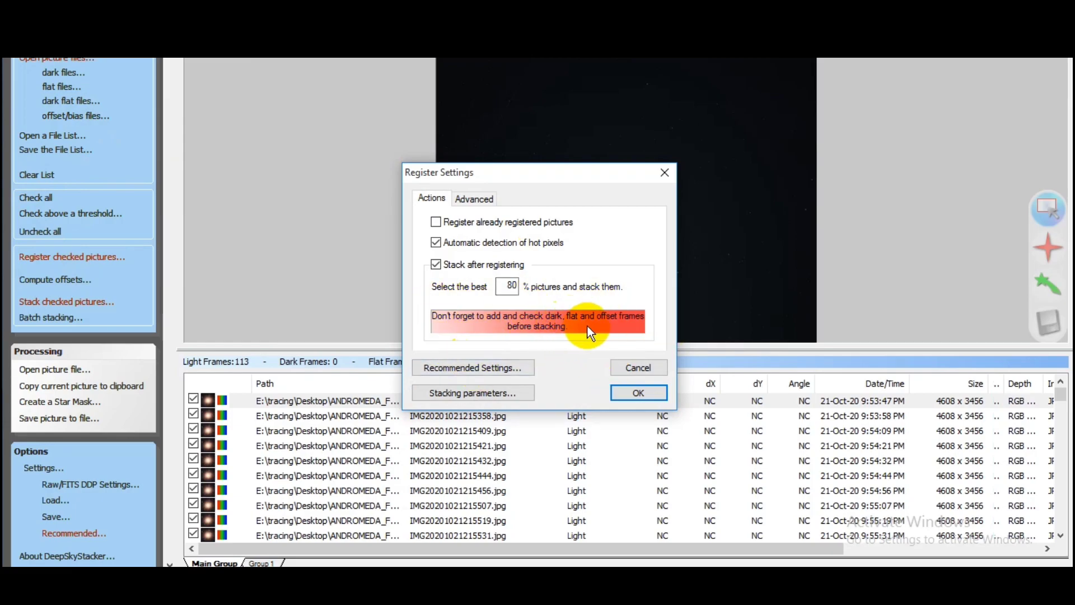
click(476, 198)
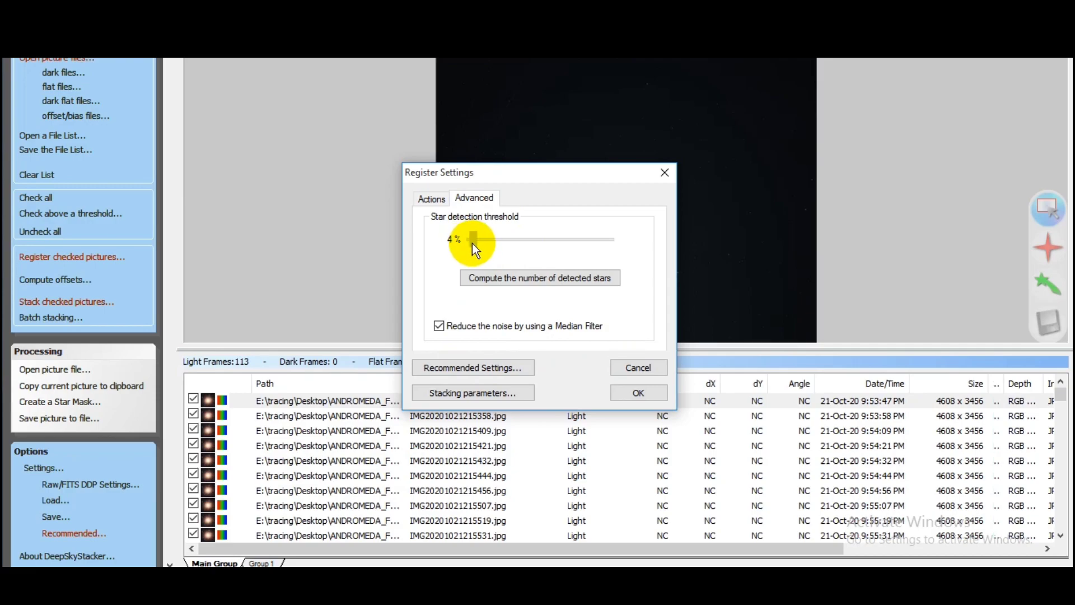
click(528, 272)
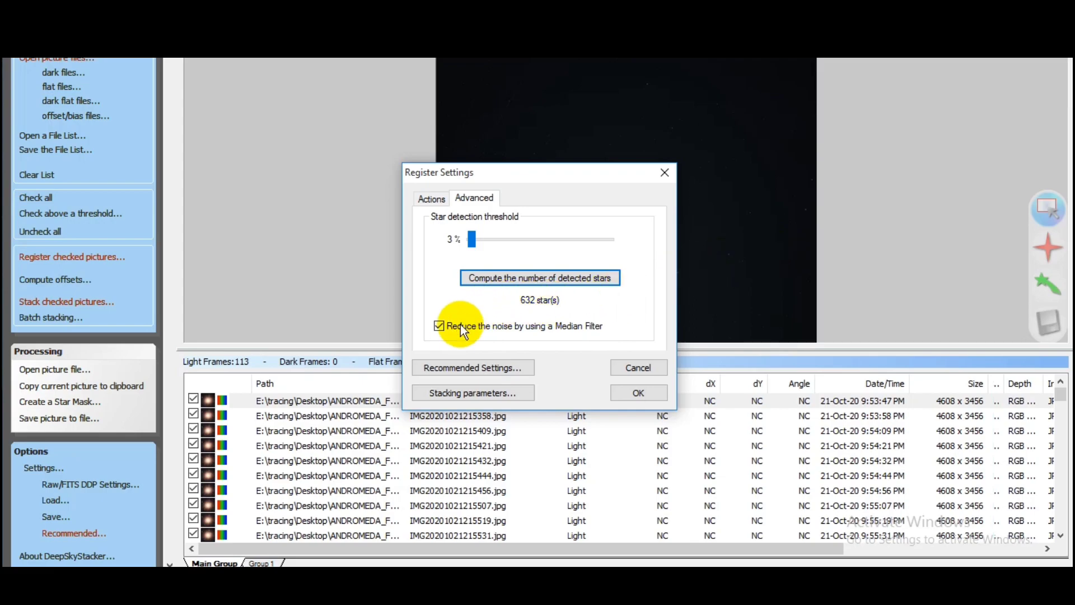
click(440, 326)
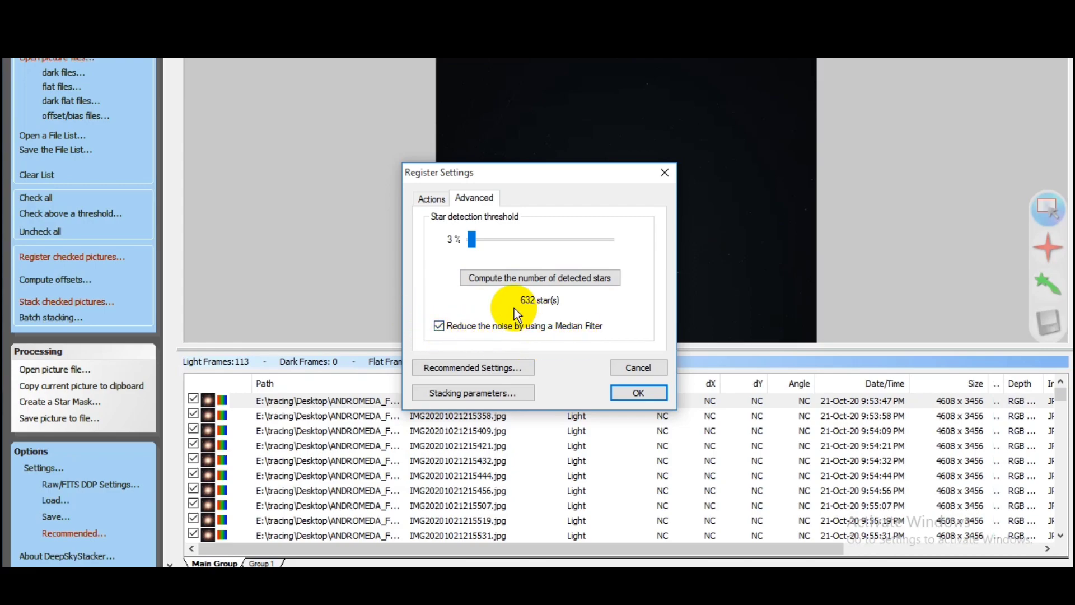
click(432, 198)
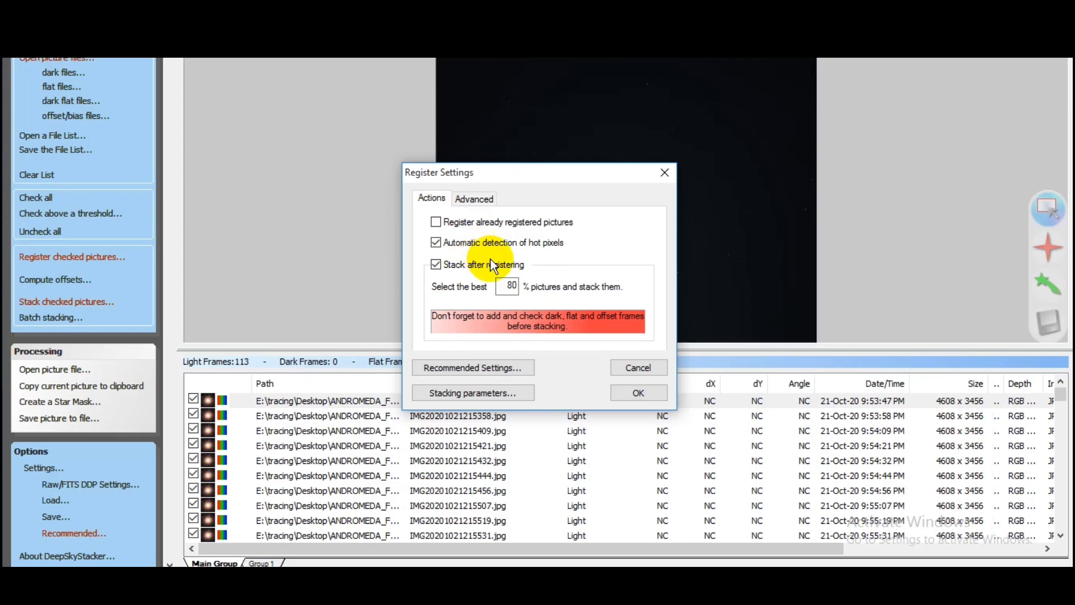
click(638, 392)
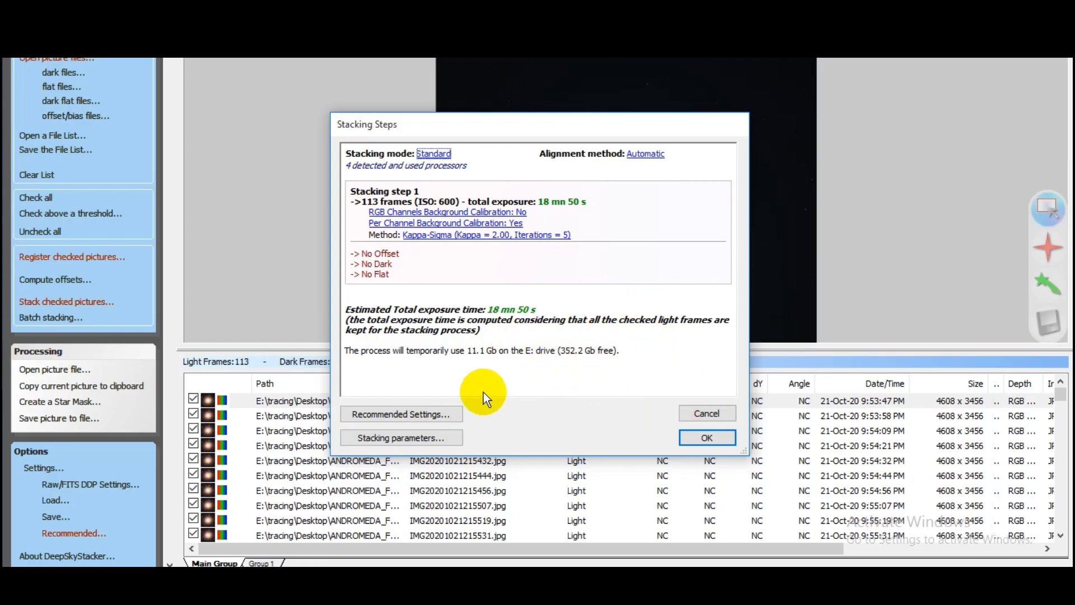
Review the recommended settings and the Result, Light, Alignment and Intermediate Files stacking parameters, with TIFF as the file format, and dismiss the stacking steps
click(418, 415)
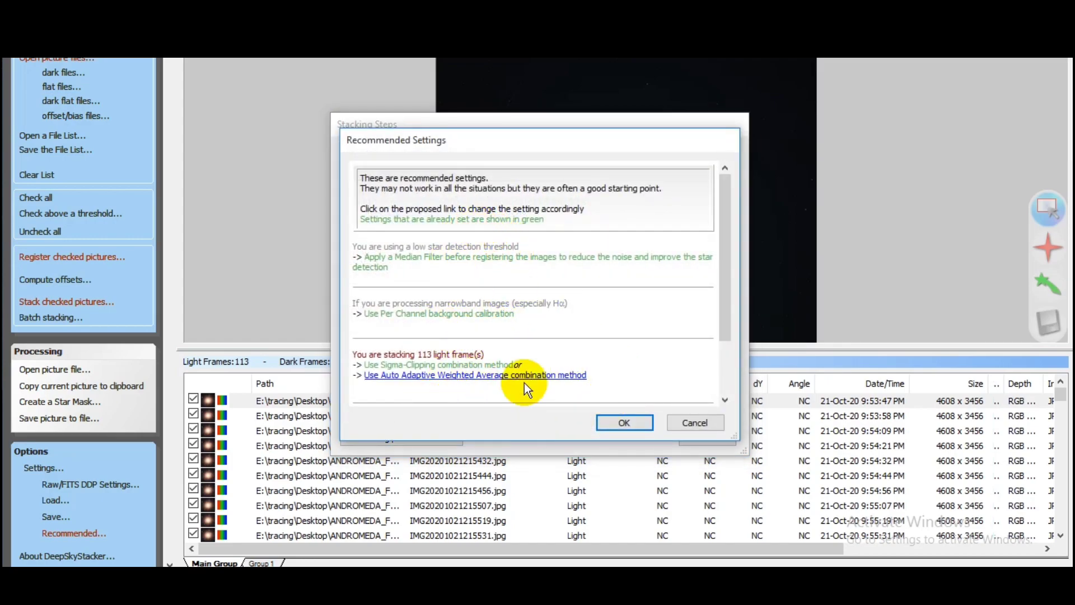
click(625, 423)
click(385, 437)
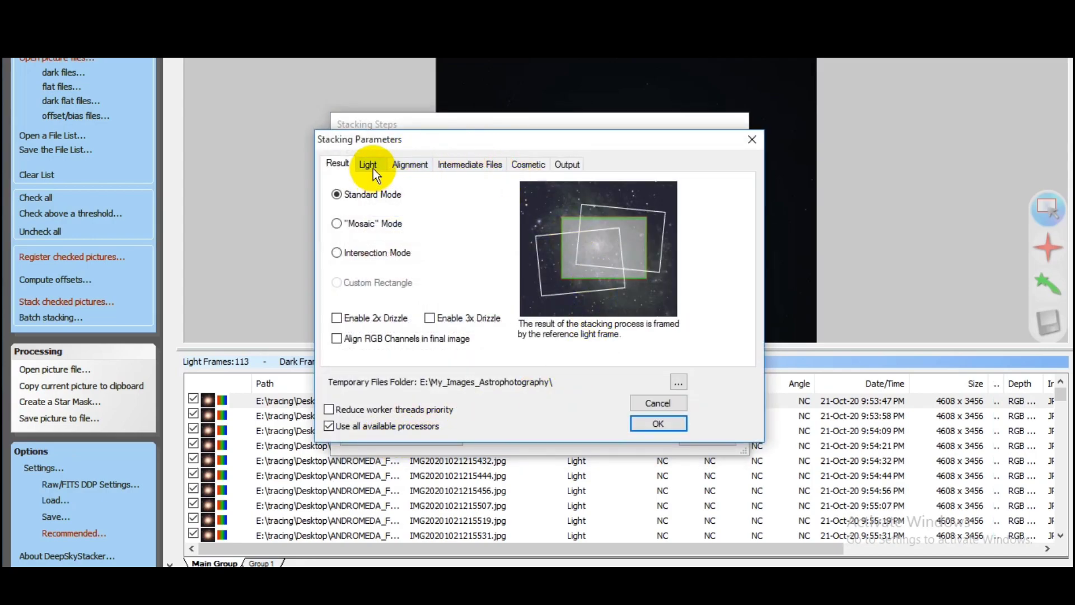
click(373, 168)
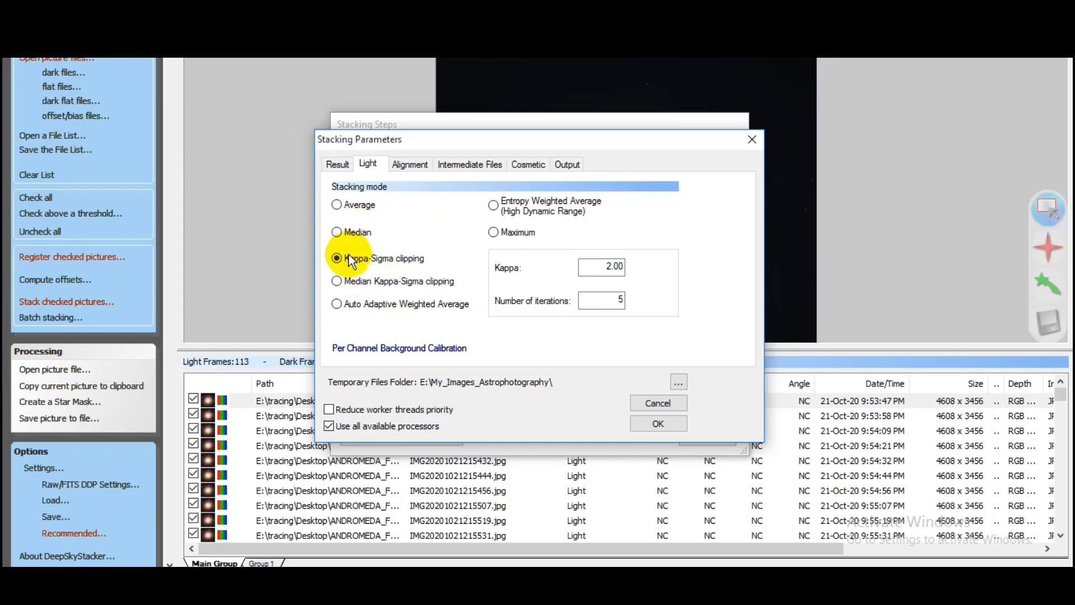
click(426, 164)
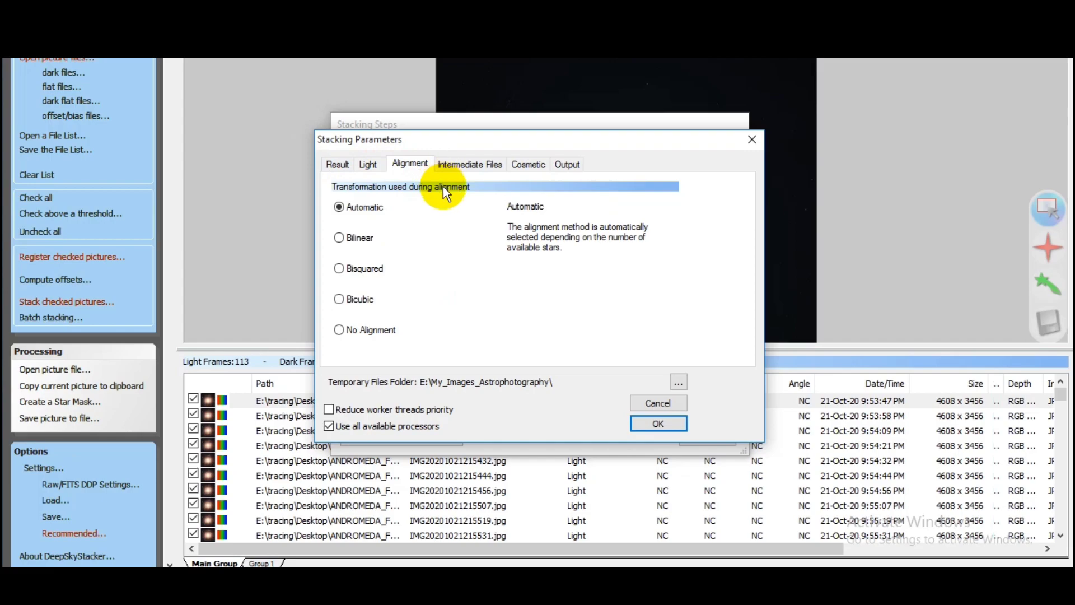
click(471, 166)
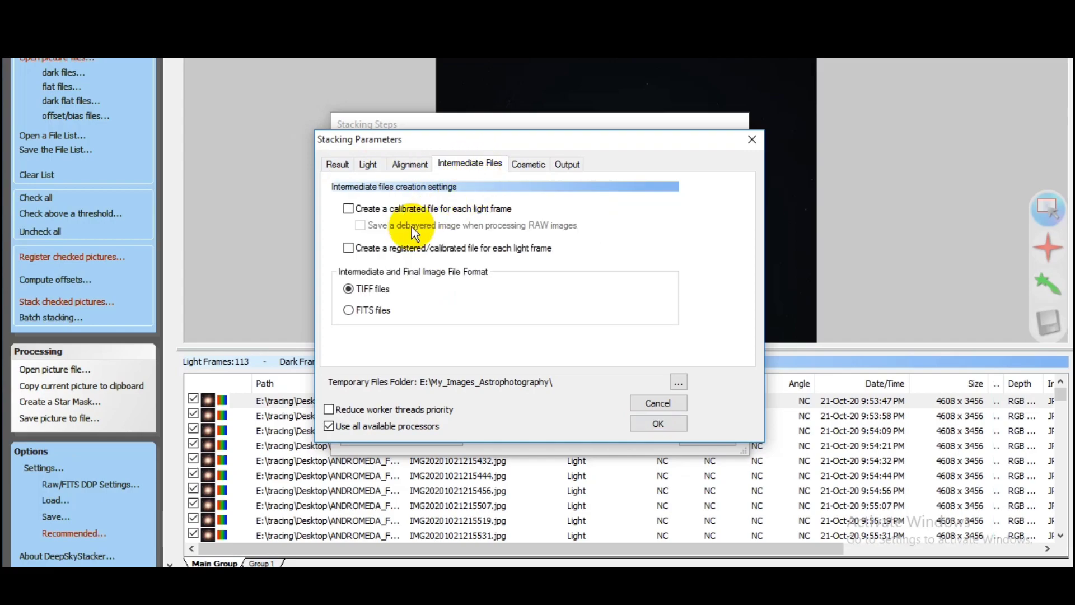
click(363, 293)
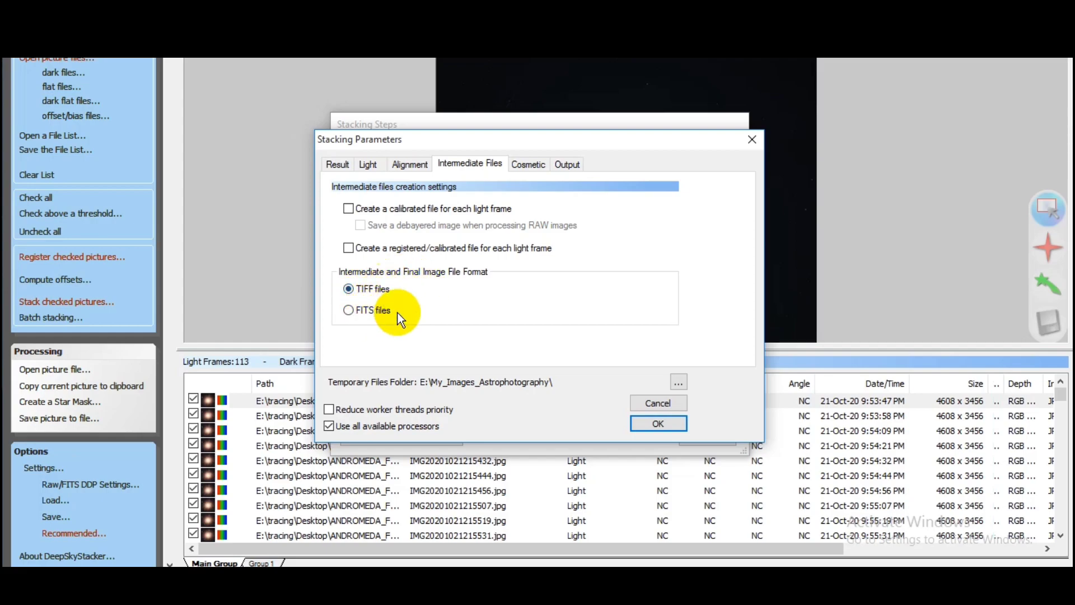
click(357, 167)
click(342, 163)
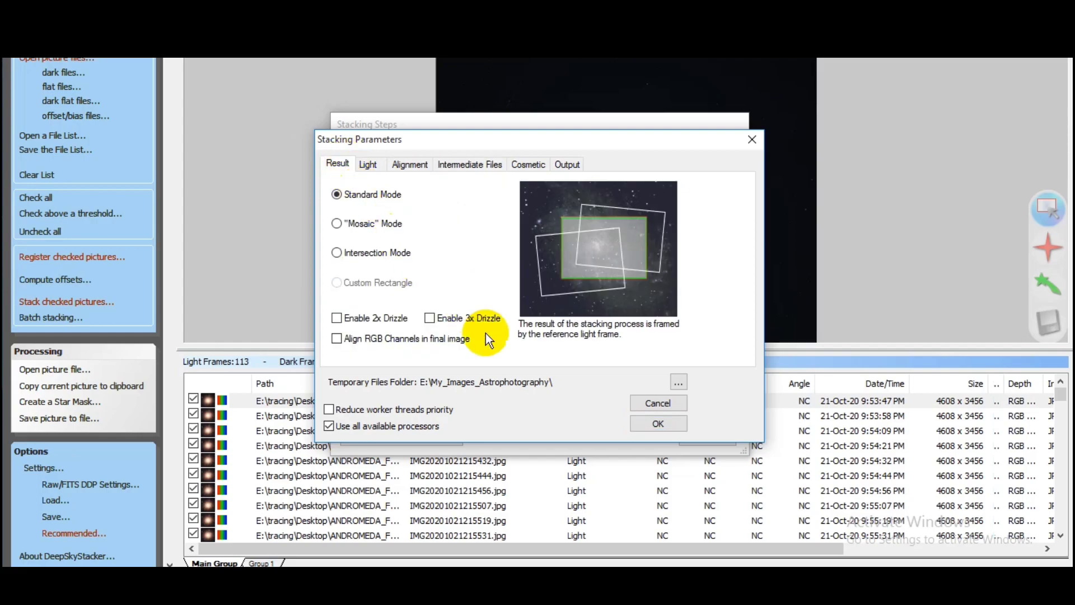
click(677, 421)
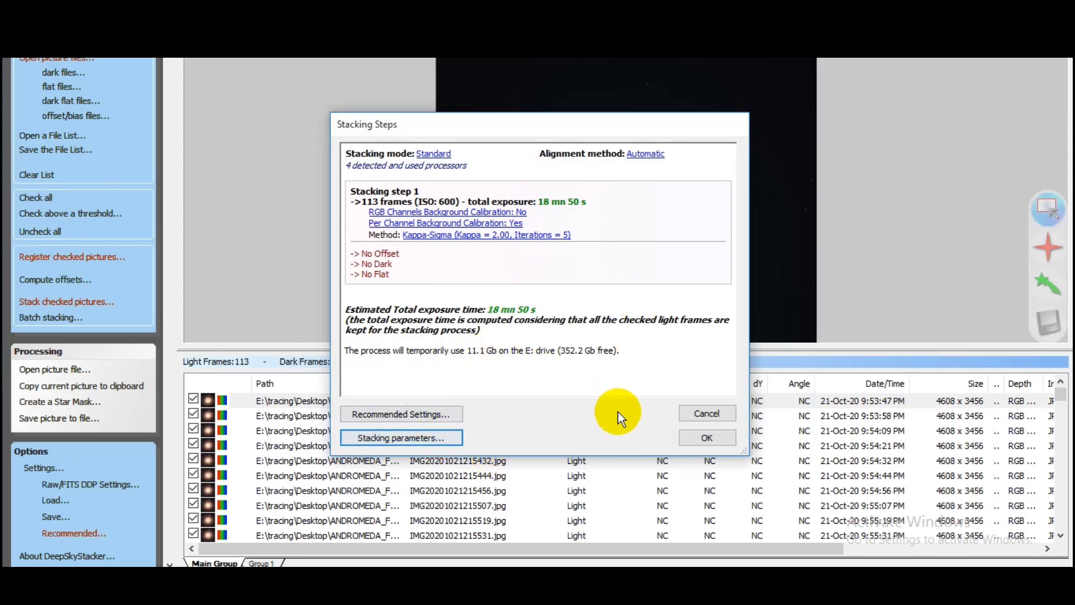
click(707, 413)
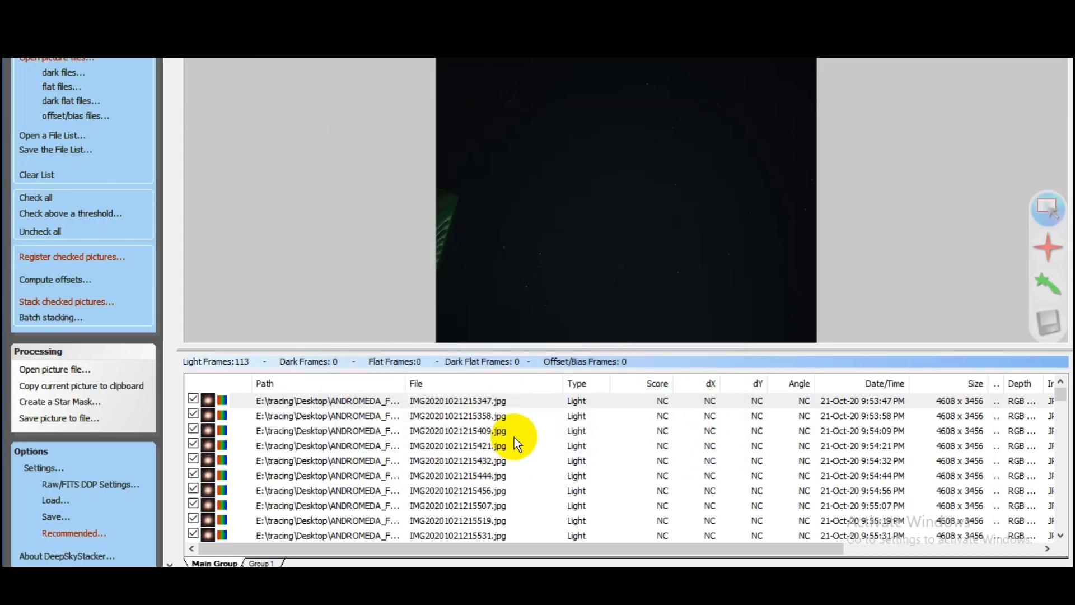
Try setting the registration of the checked light frames to stack the best 90%, and instead the best 80%, of the pictures
scroll(514, 435, down, 20)
scroll(514, 434, down, 20)
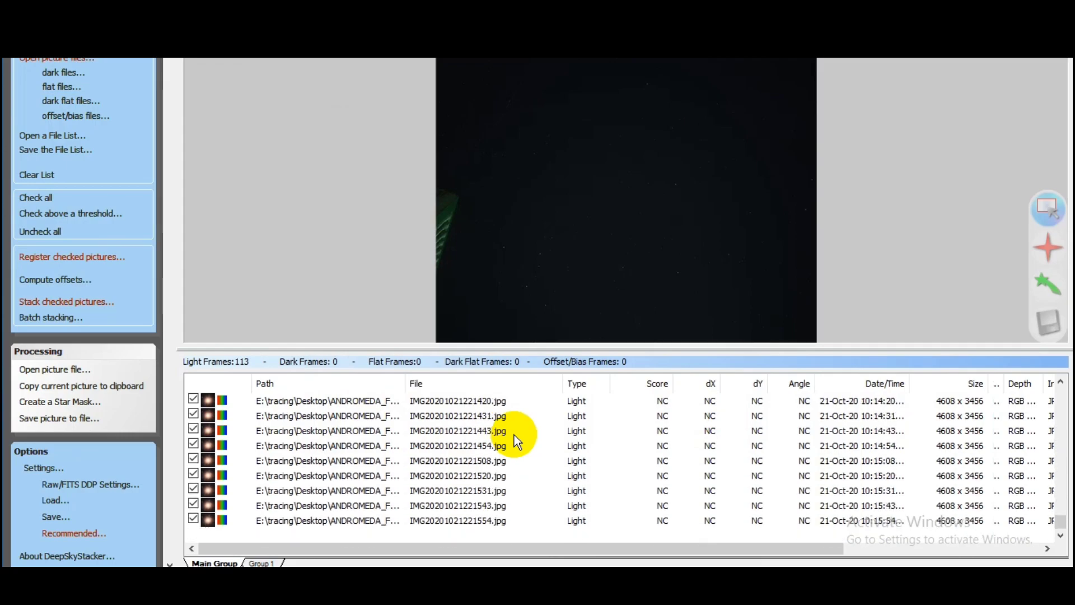
scroll(514, 434, up, 20)
scroll(515, 428, up, 4)
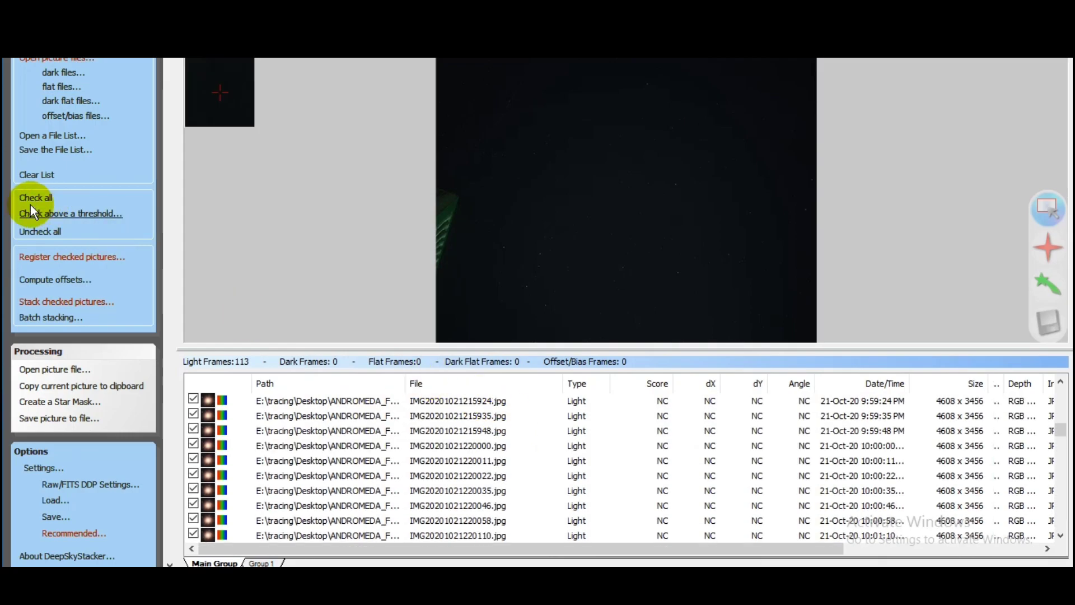
click(54, 256)
click(511, 286)
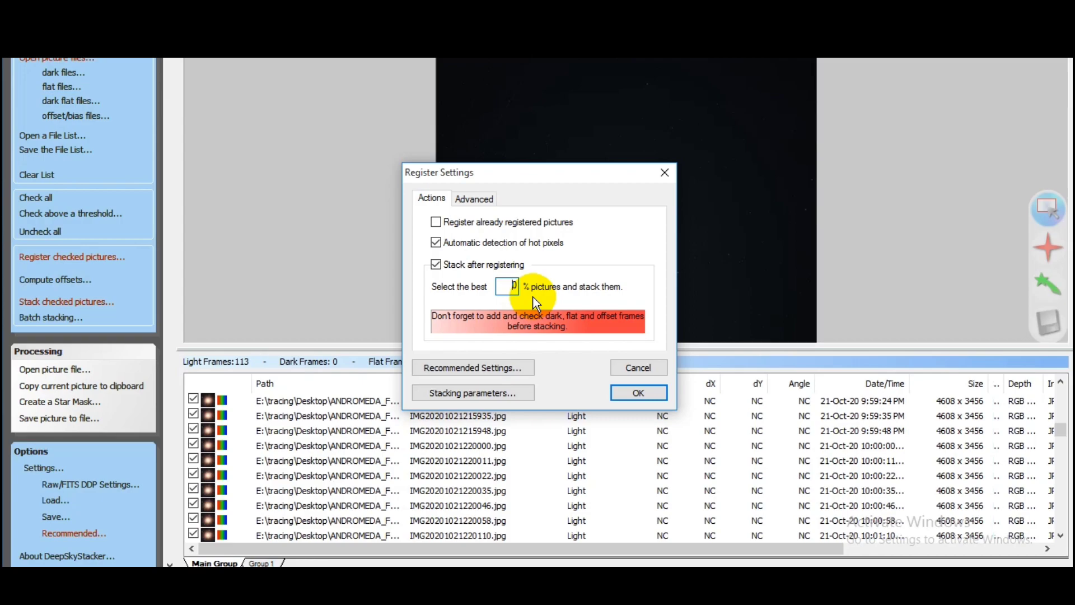
text(9)
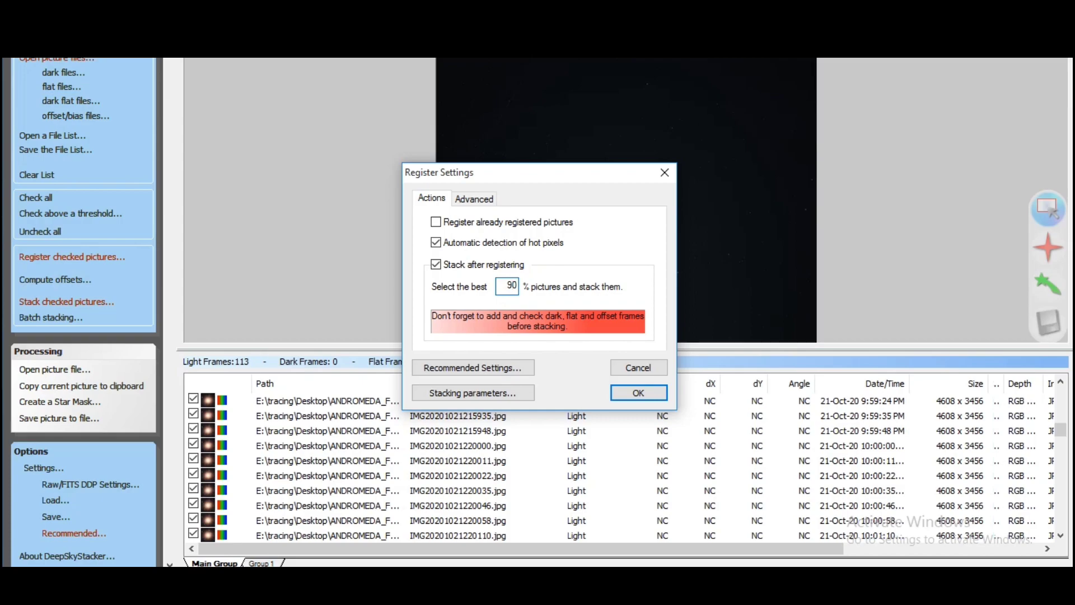
key(BackSpace)
text(8)
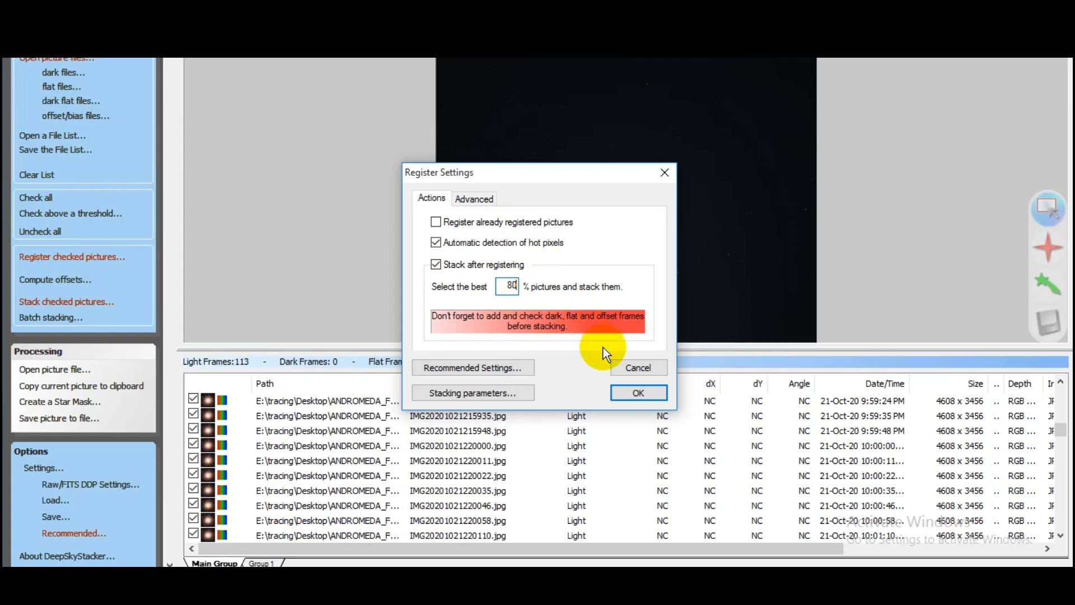
click(632, 372)
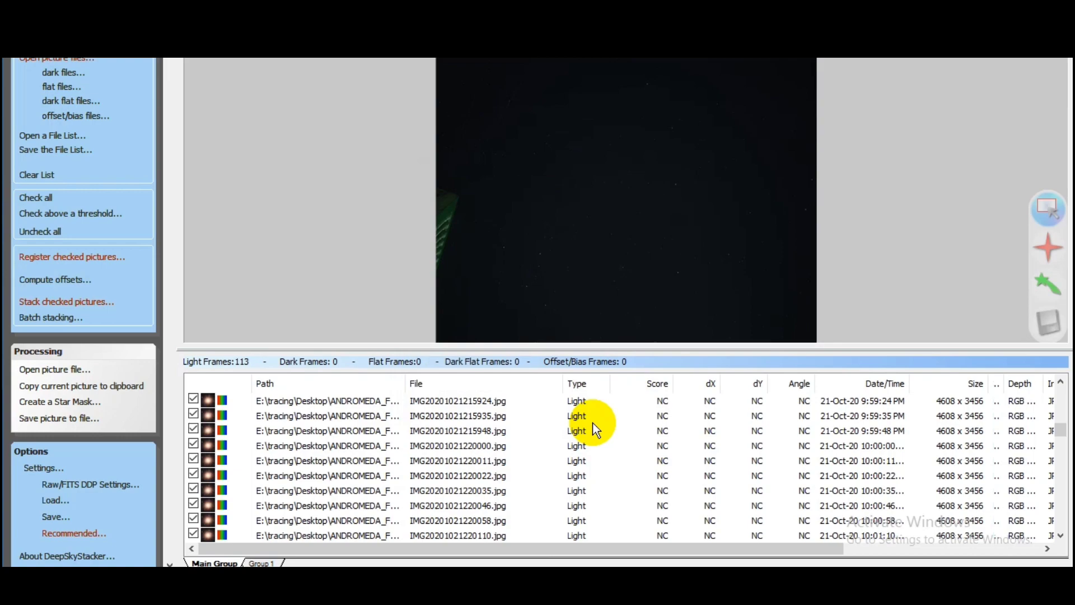
Close DeepSkyStacker without saving the changes to the file list and settings, returning to the desktop
key(alt+F4)
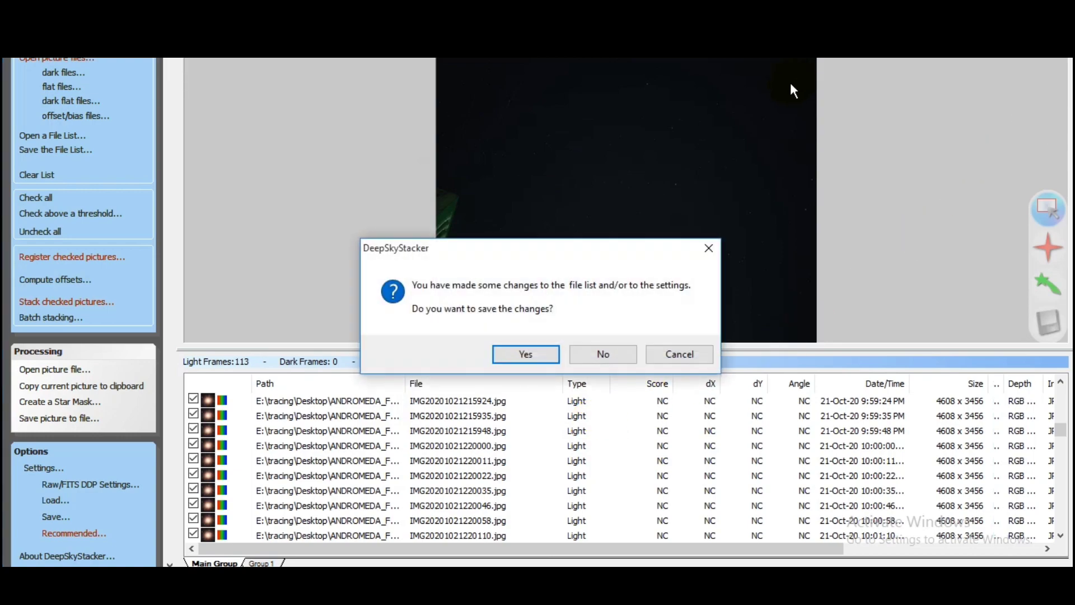
click(588, 352)
right_click(659, 149)
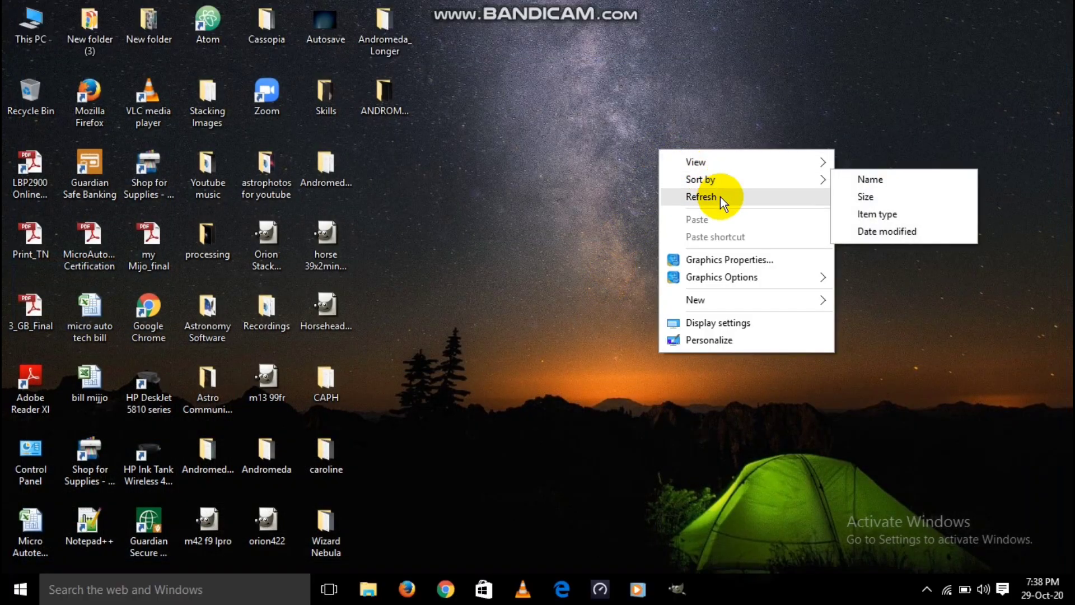